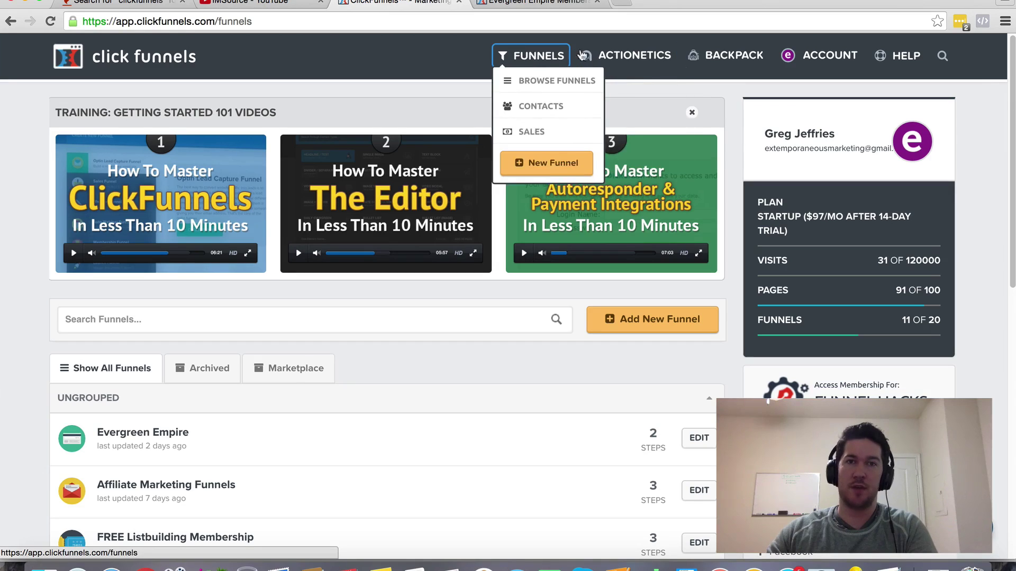
Step: Open Contacts from the Funnels menu to list the 19 contacts from the last 30 days
mouse_move(532, 51)
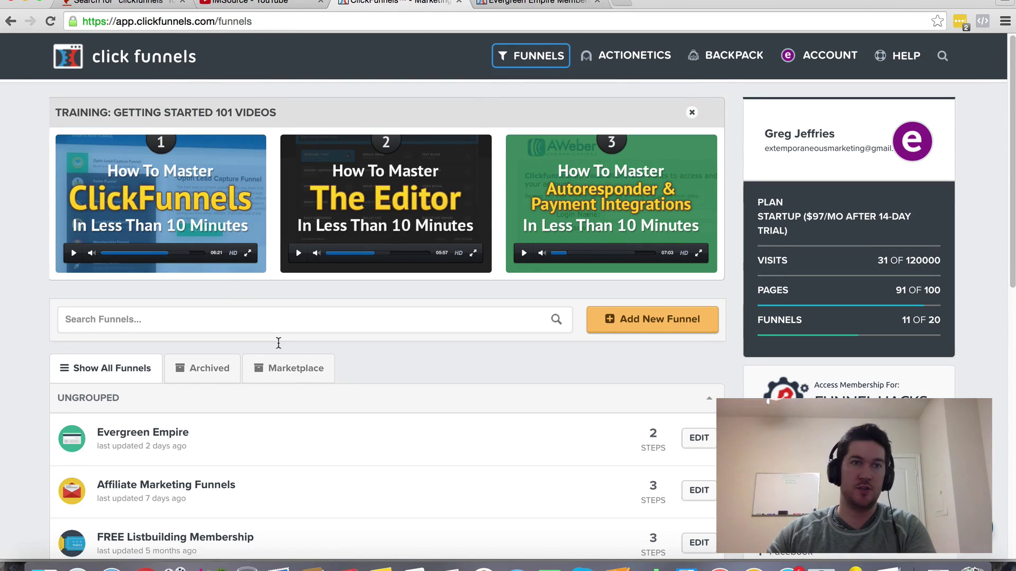
scroll(322, 396, down, 1)
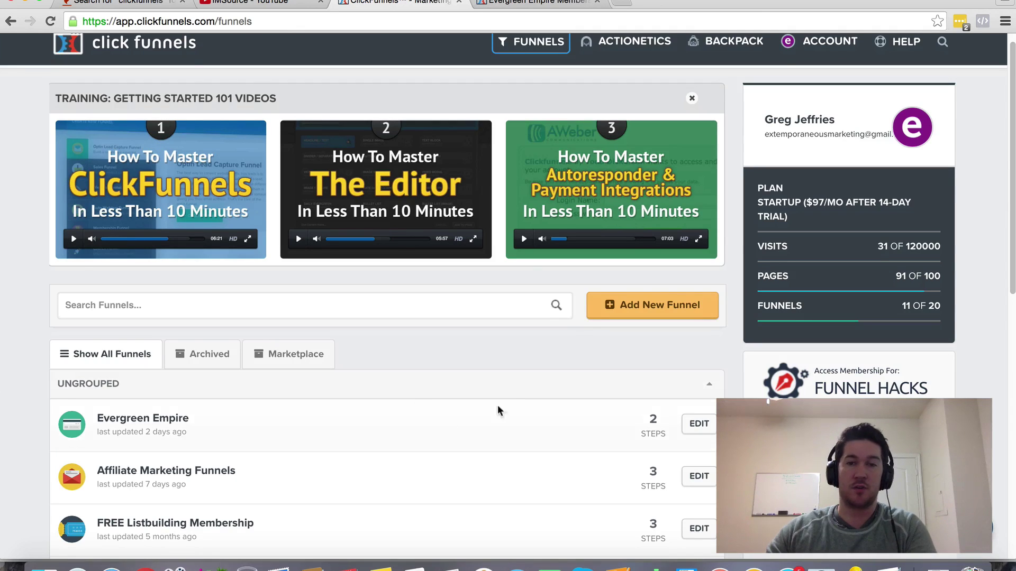
scroll(521, 404, up, 1)
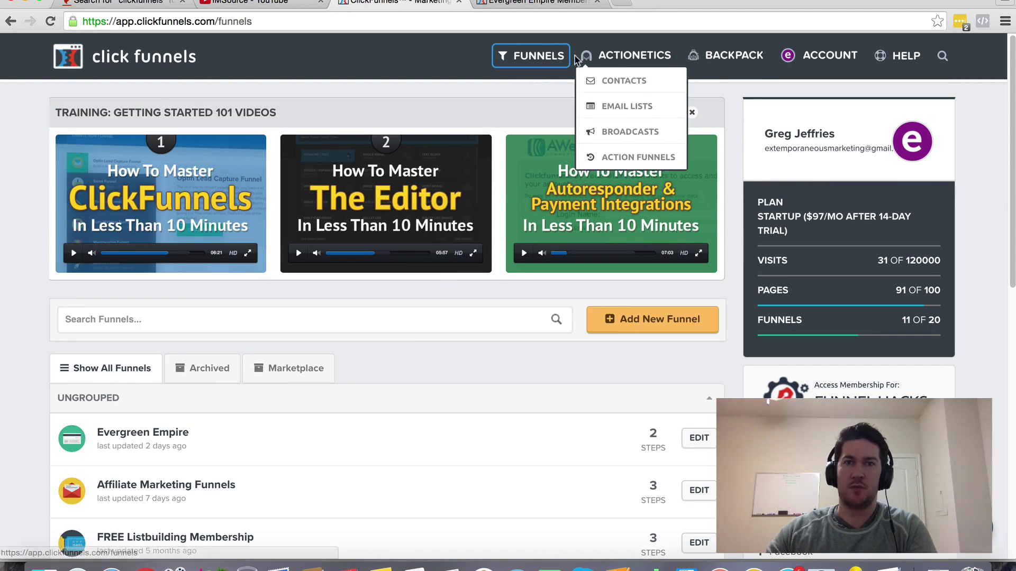
mouse_move(608, 61)
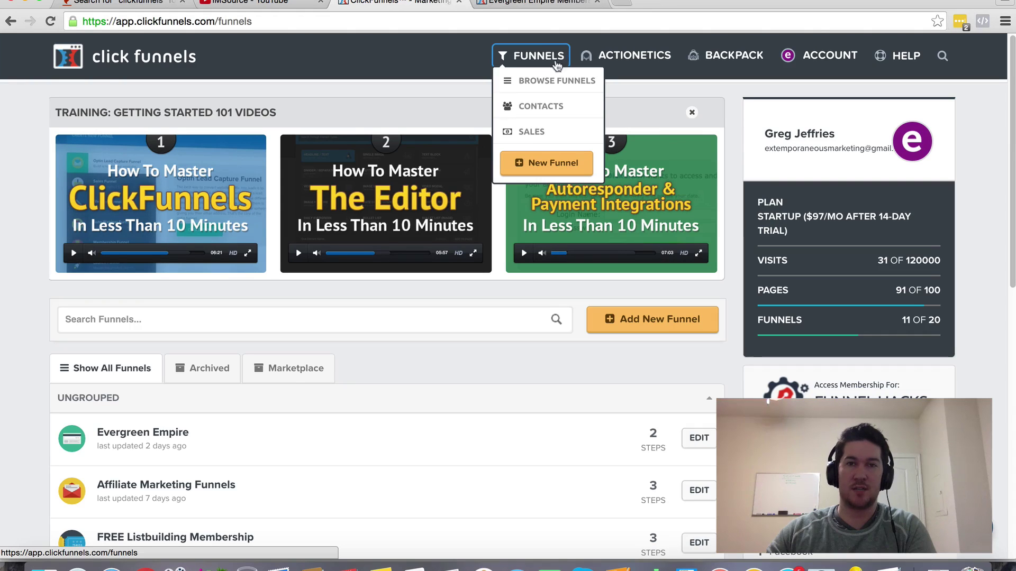
click(544, 109)
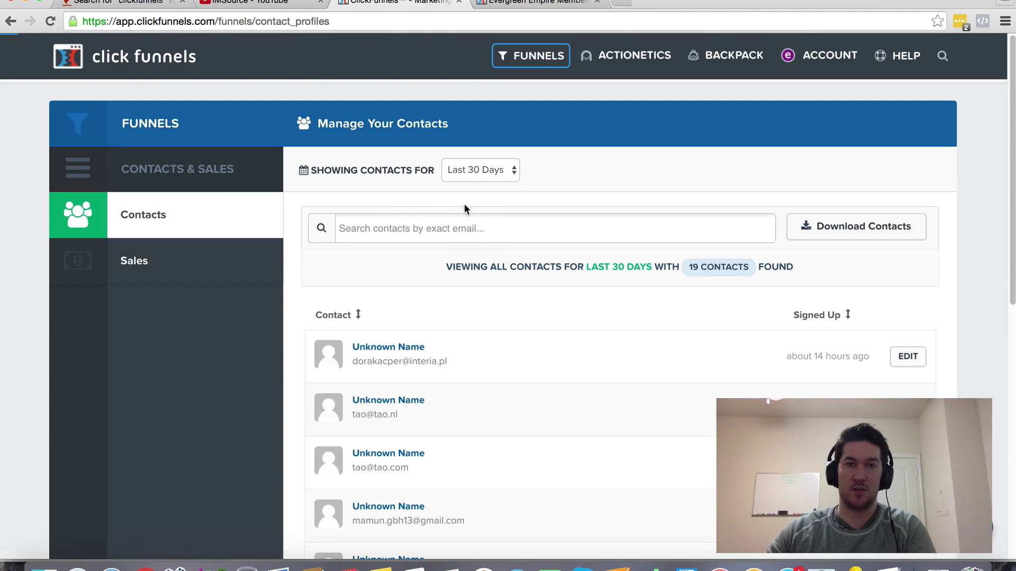
Step: Focus the contact email search box and scroll through the 19-contact list
click(500, 230)
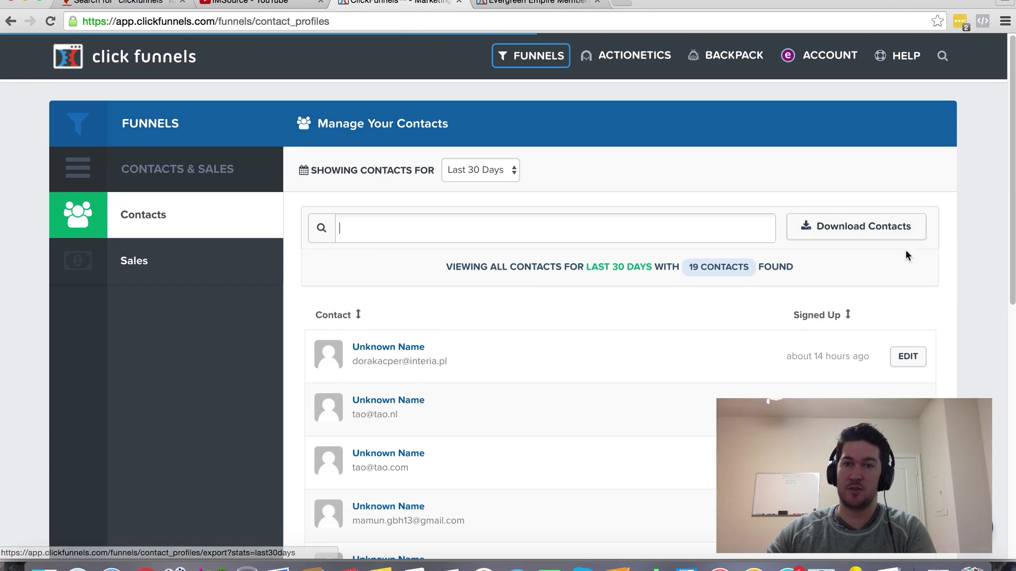
scroll(915, 254, down, 2)
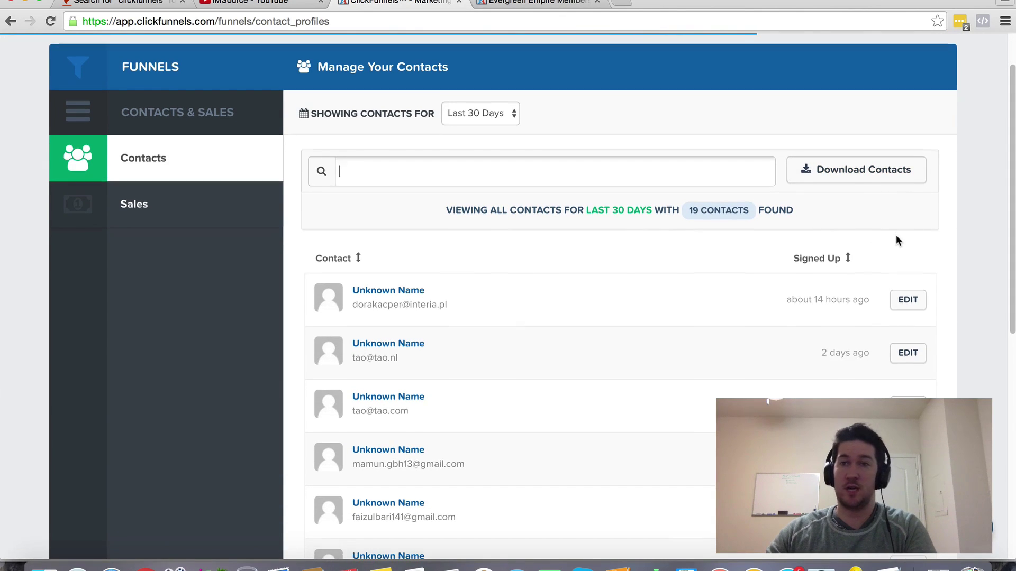
scroll(896, 238, down, 2)
scroll(841, 222, down, 1)
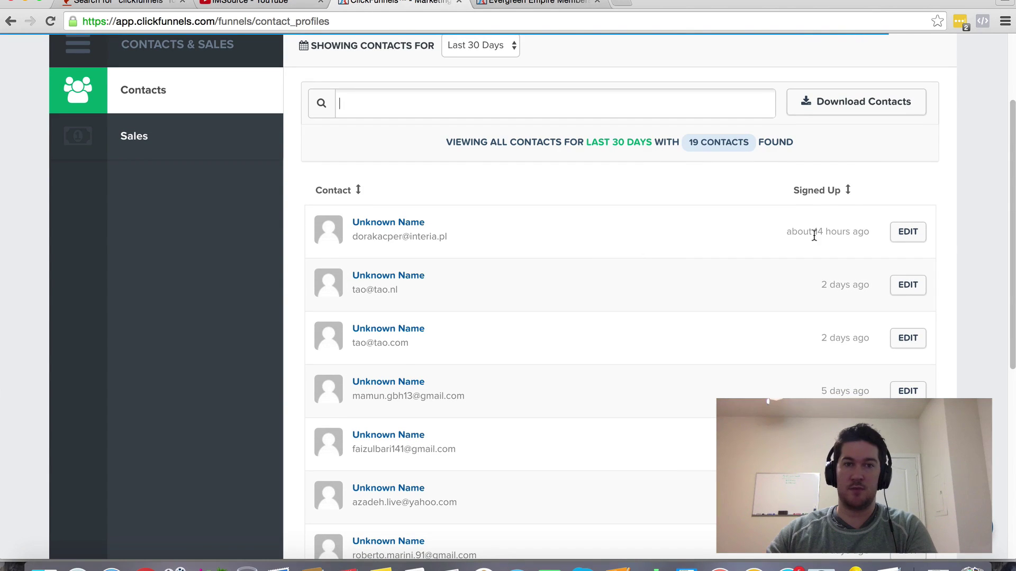
Step: Open the newest contact's edit page and look over its Contact Info form
click(906, 232)
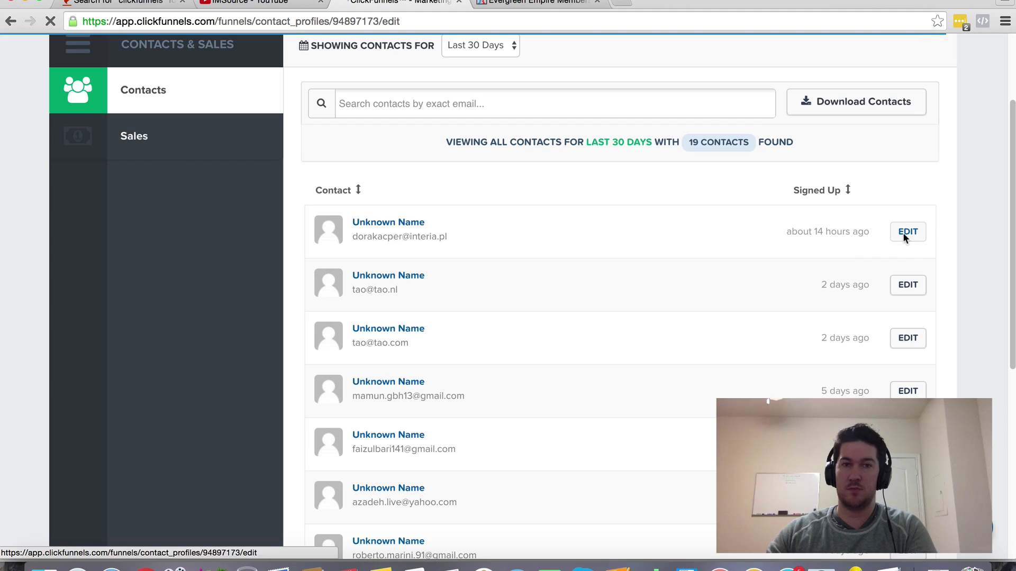
scroll(381, 370, down, 1)
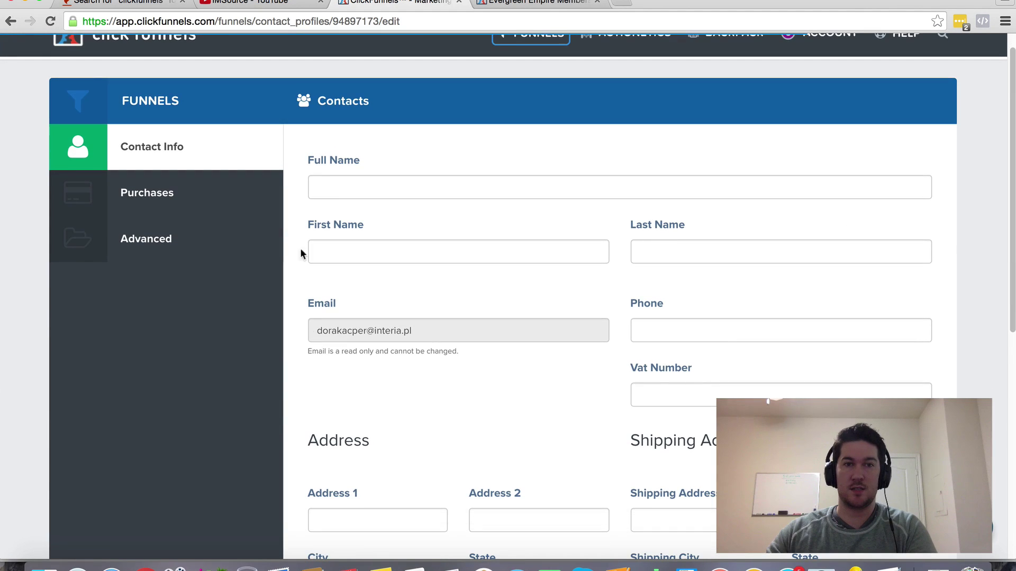
scroll(344, 325, down, 5)
scroll(329, 331, up, 6)
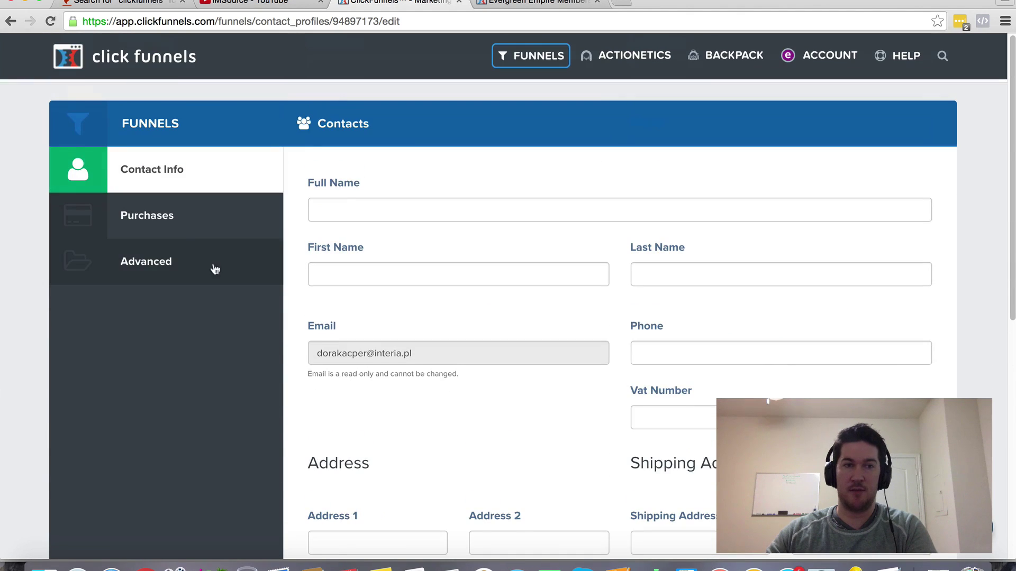
Step: Review the contact's Purchases and Advanced tracking info, then return to Contact Info
click(184, 228)
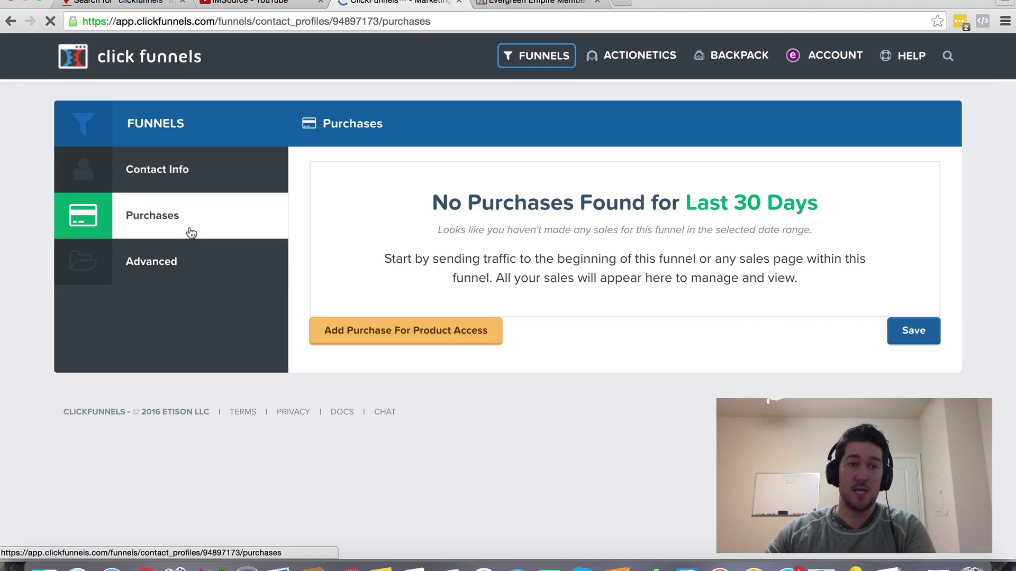
click(197, 262)
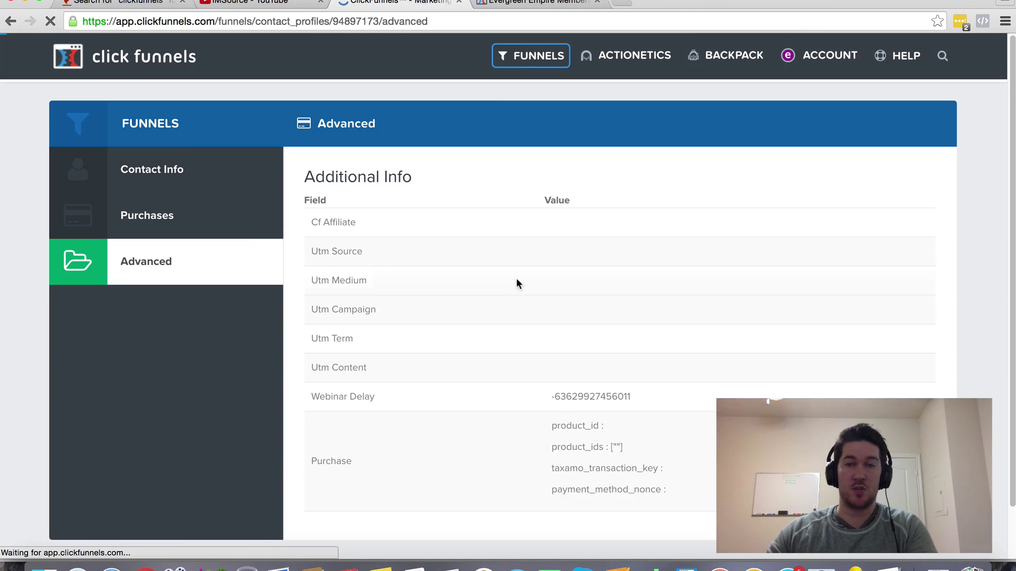
scroll(531, 305, down, 2)
click(175, 118)
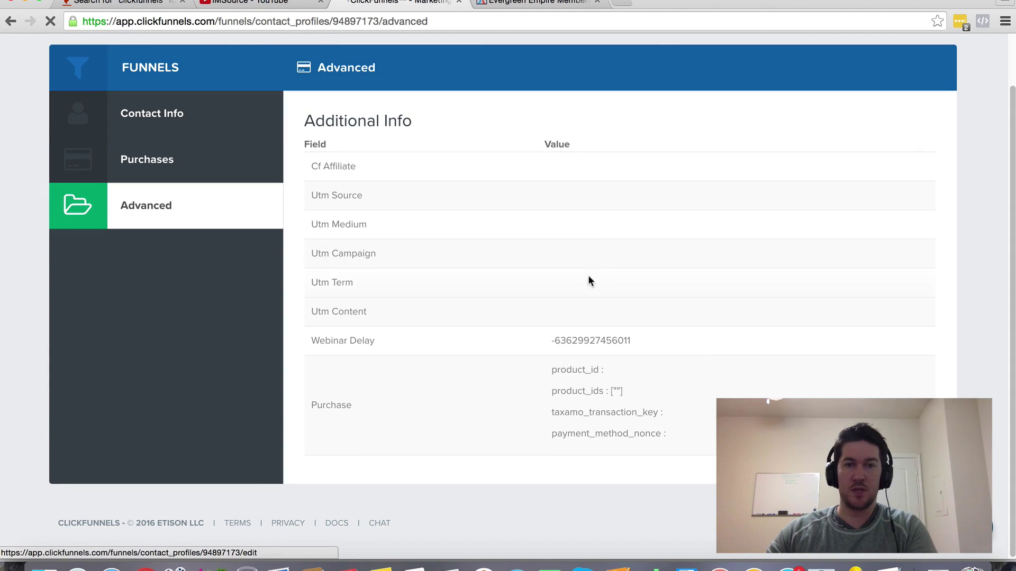
Step: Archive the newest contact
scroll(582, 307, down, 10)
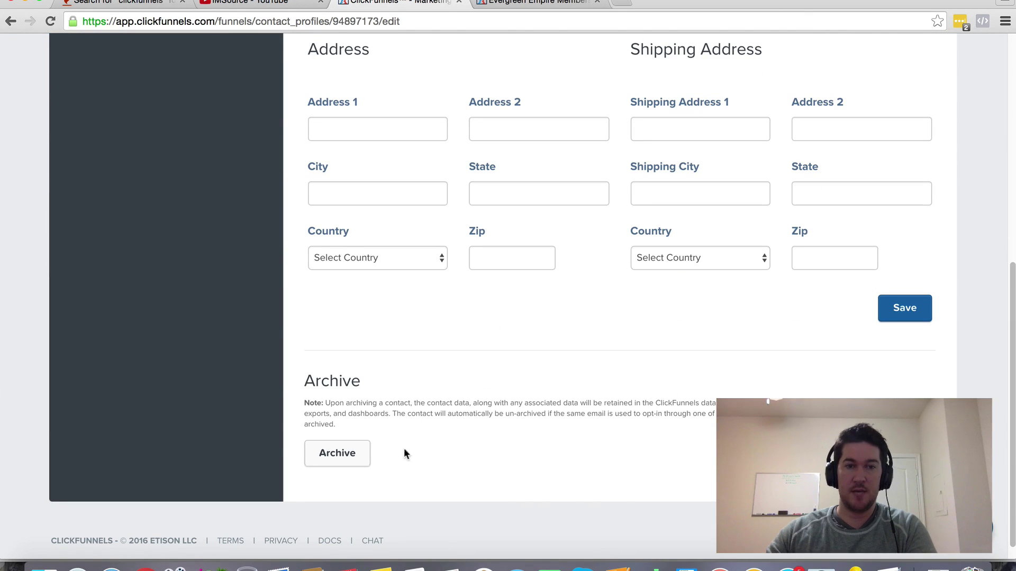
click(360, 458)
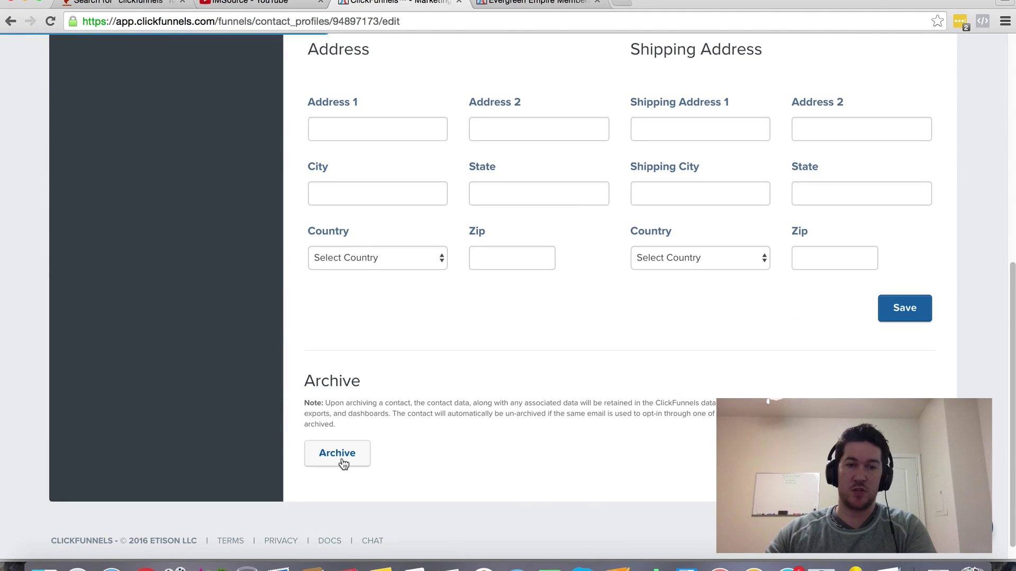
scroll(452, 455, up, 8)
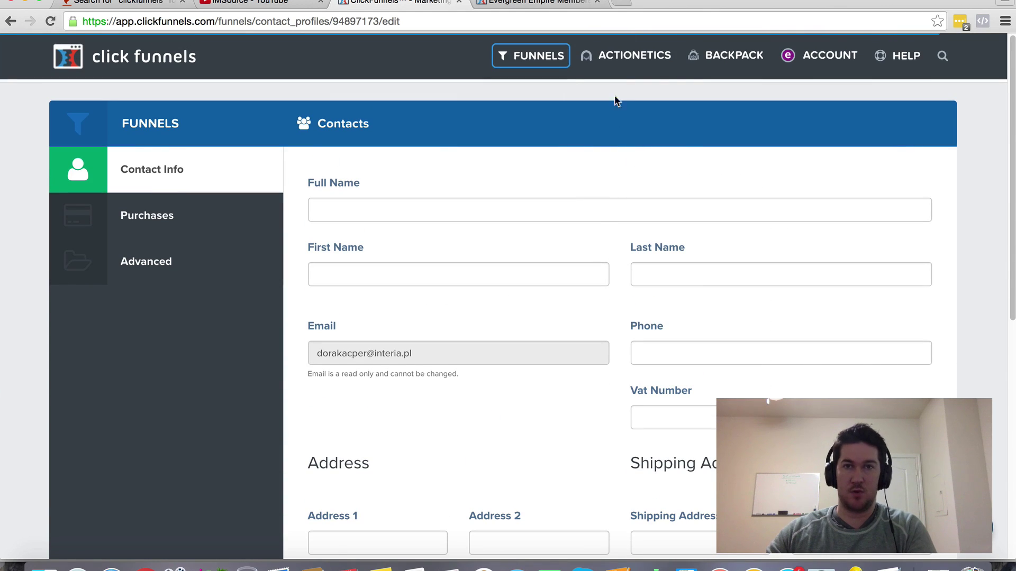
mouse_move(624, 61)
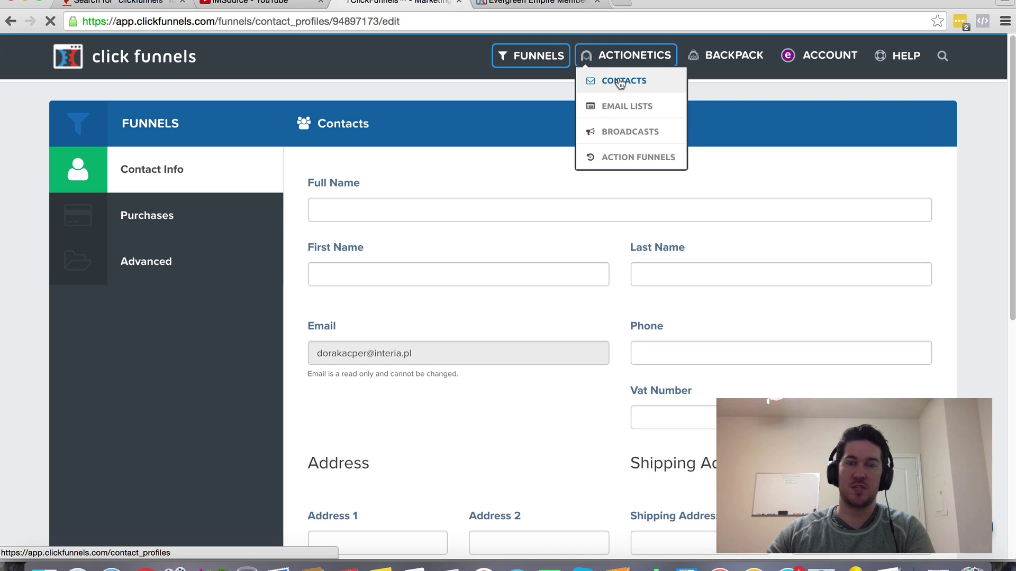
Step: Open the newest contact's Actionetics profile and review its action score of 37
click(621, 82)
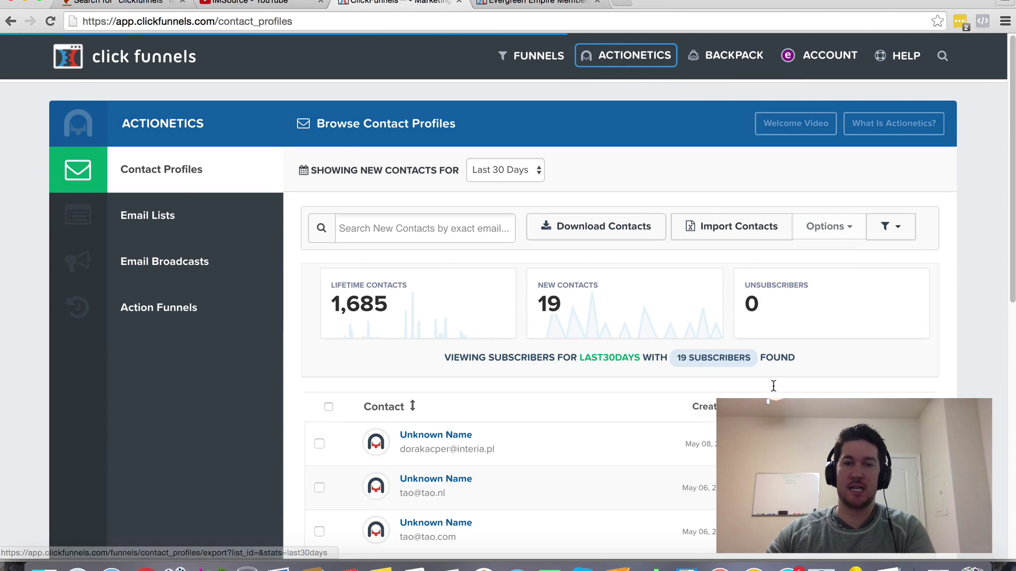
click(435, 434)
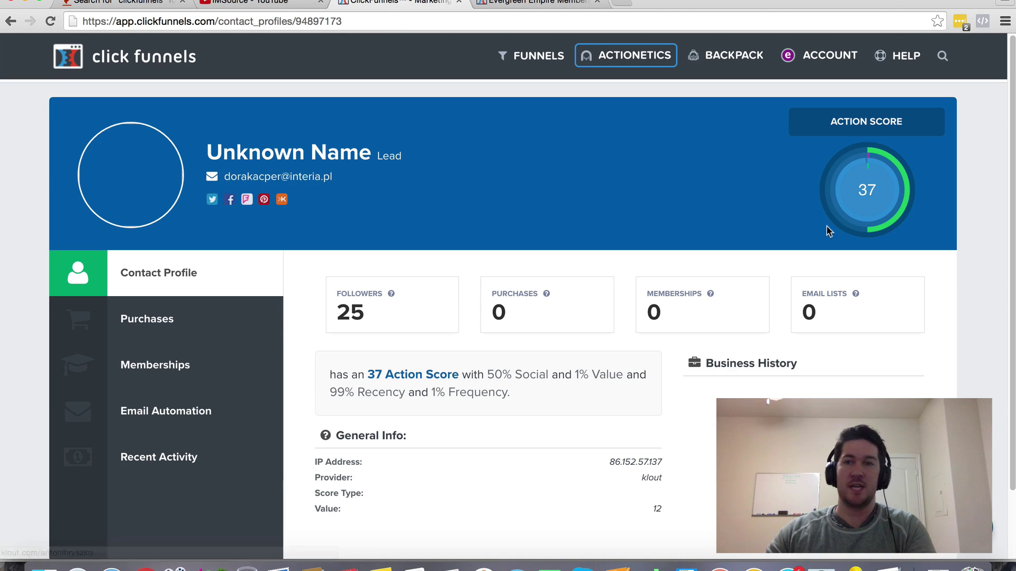
mouse_move(876, 171)
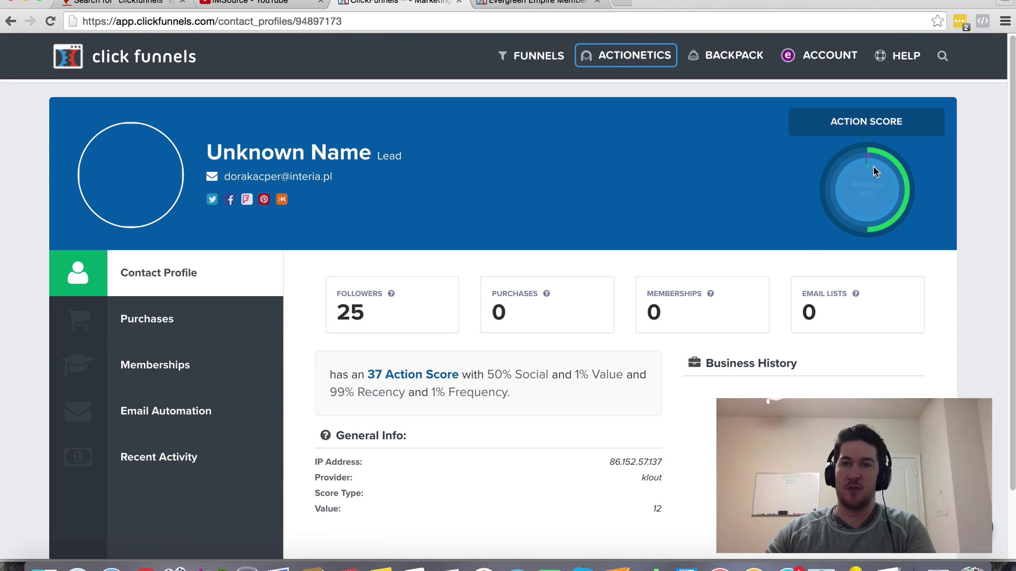
scroll(712, 221, down, 1)
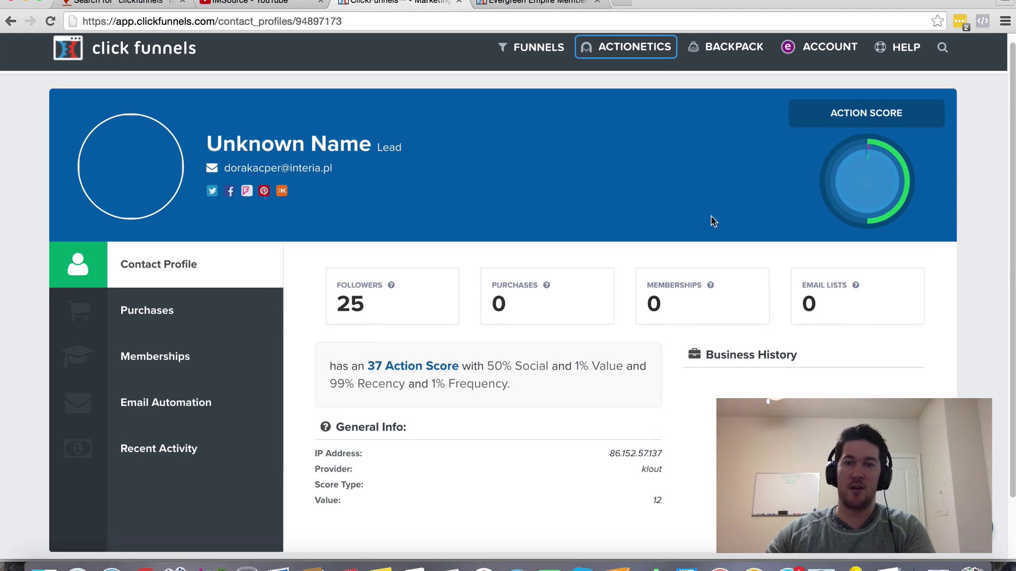
scroll(712, 222, down, 2)
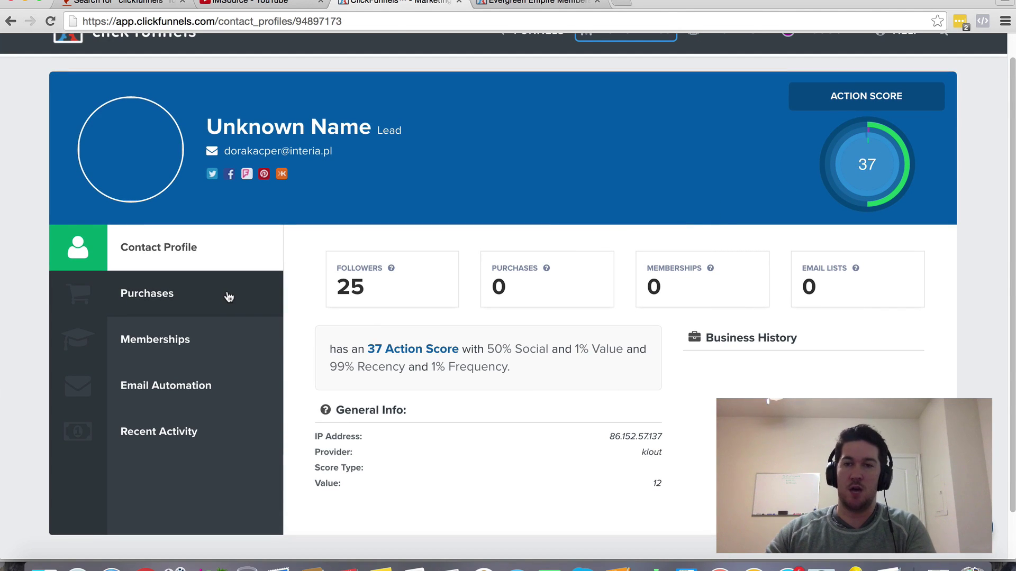
scroll(685, 324, down, 3)
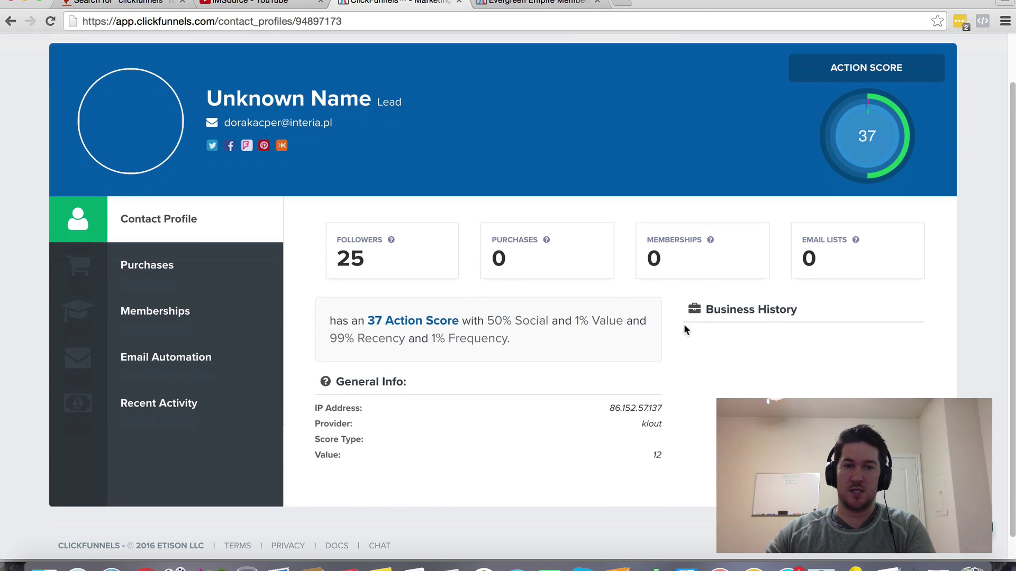
scroll(484, 290, up, 5)
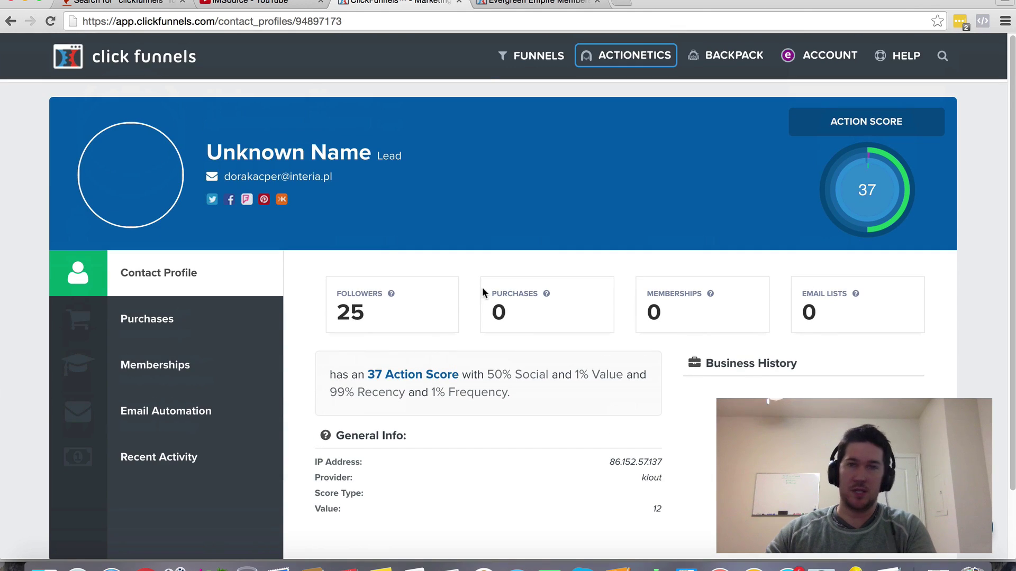
Step: Go back to the Browse Funnels list showing Evergreen Empire and other funnels
mouse_move(531, 54)
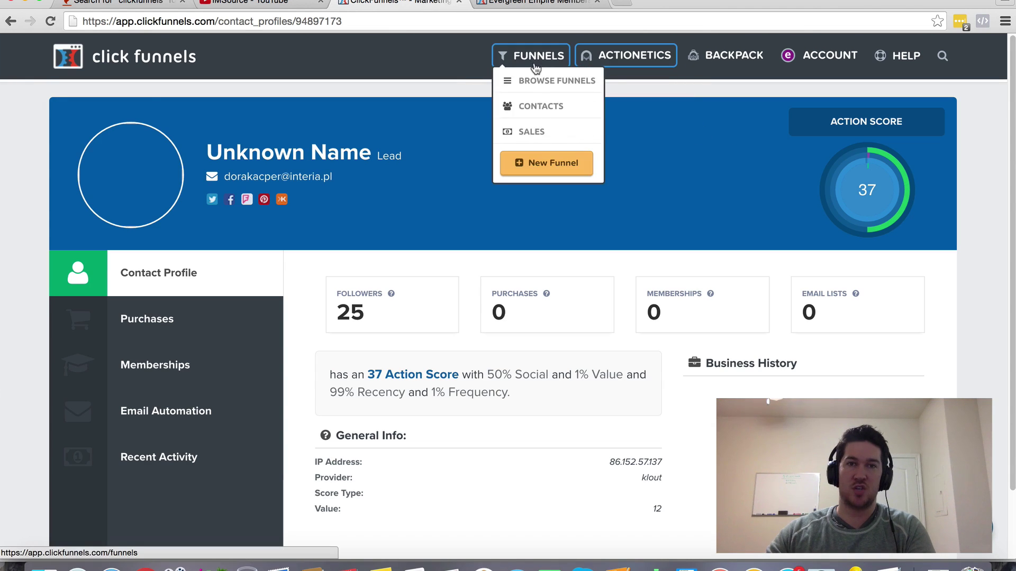
click(516, 58)
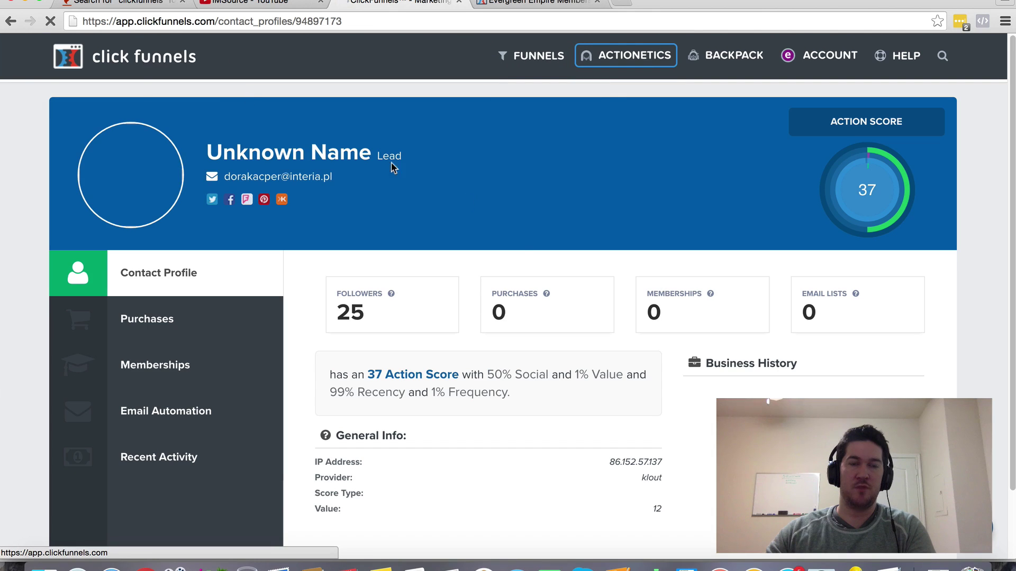
scroll(421, 257, down, 5)
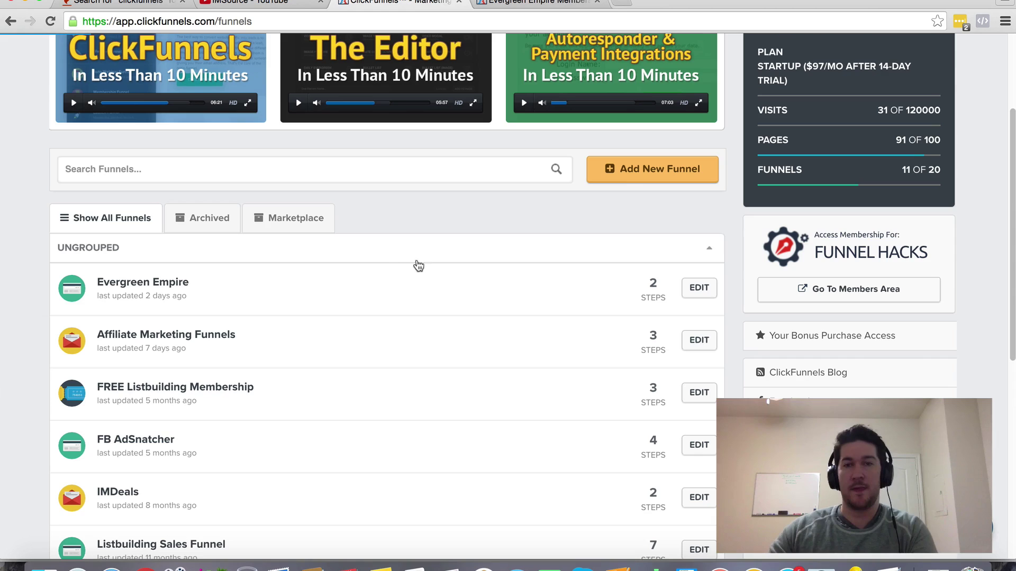
Step: Open the Evergreen Empire Membership Area step and highlight its Secret Sign Up URL domain
click(699, 290)
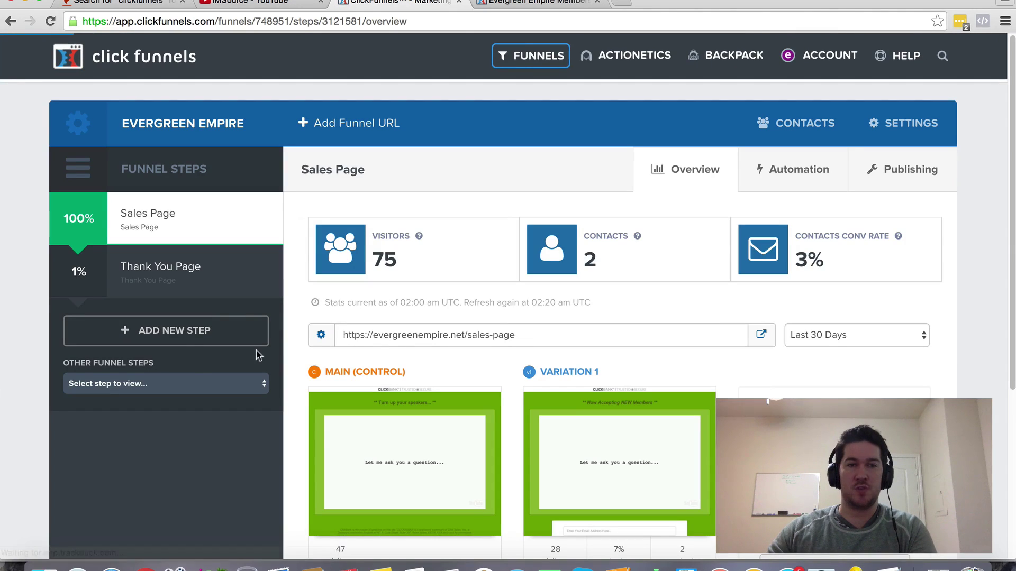
click(195, 384)
click(283, 433)
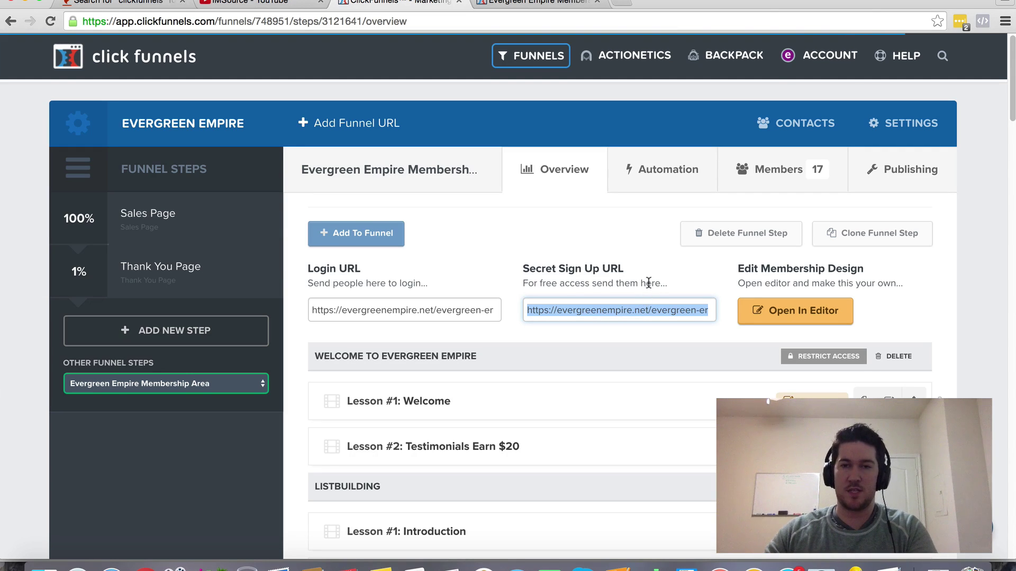
click(663, 267)
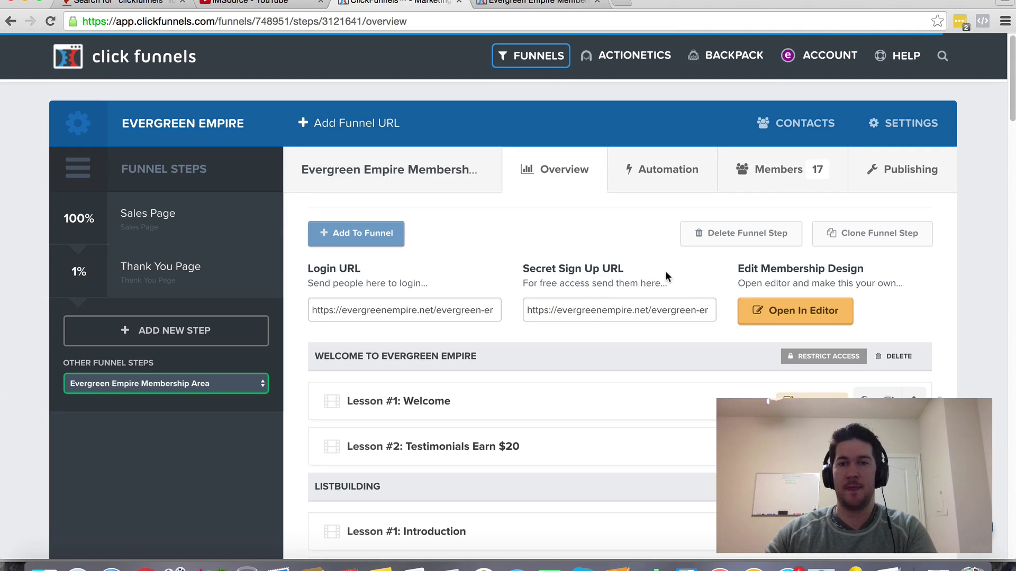
drag(552, 310, 611, 311)
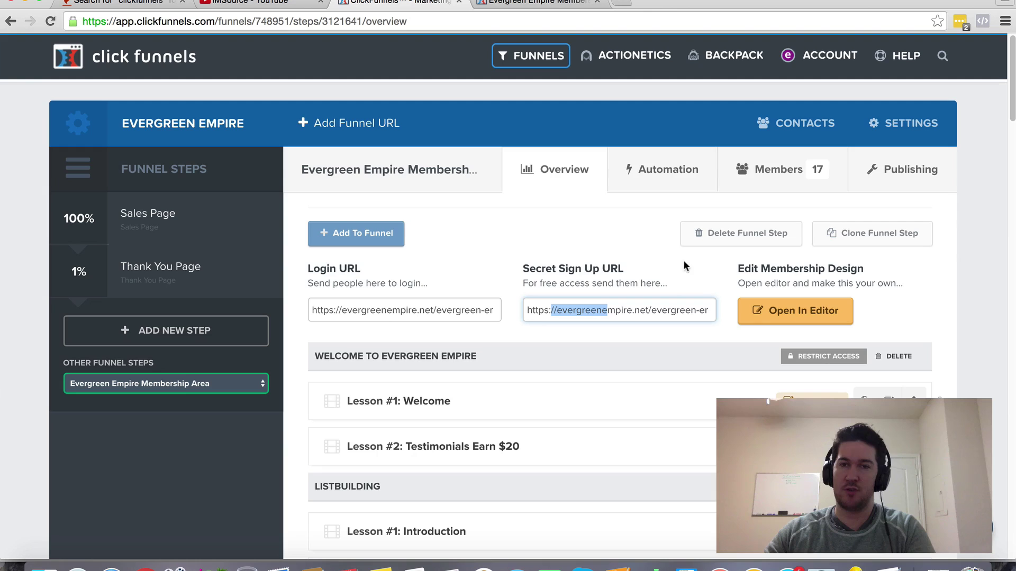
Step: View the Members tab listing all 17 members with their sign-up dates
click(792, 176)
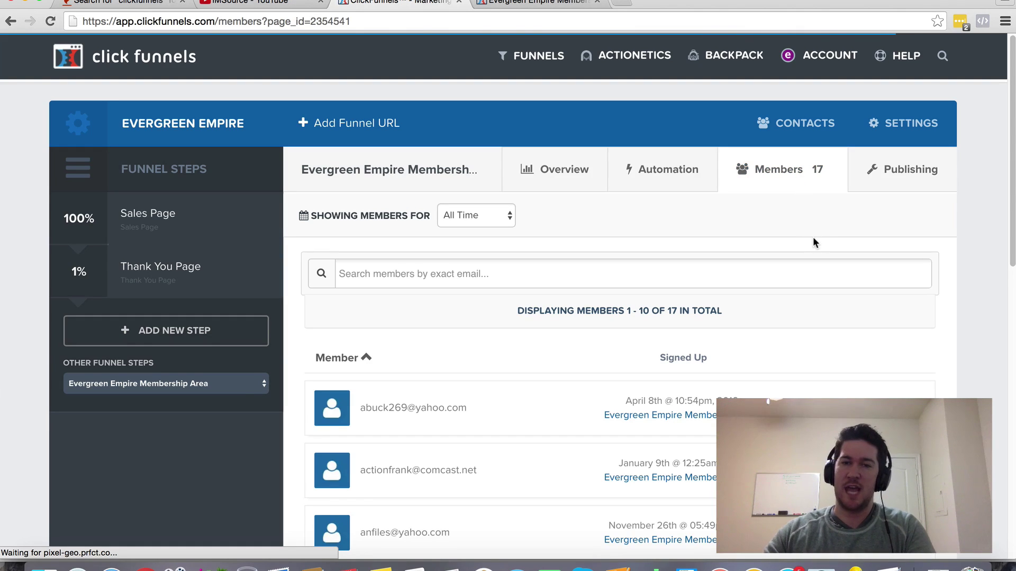
scroll(813, 237, down, 2)
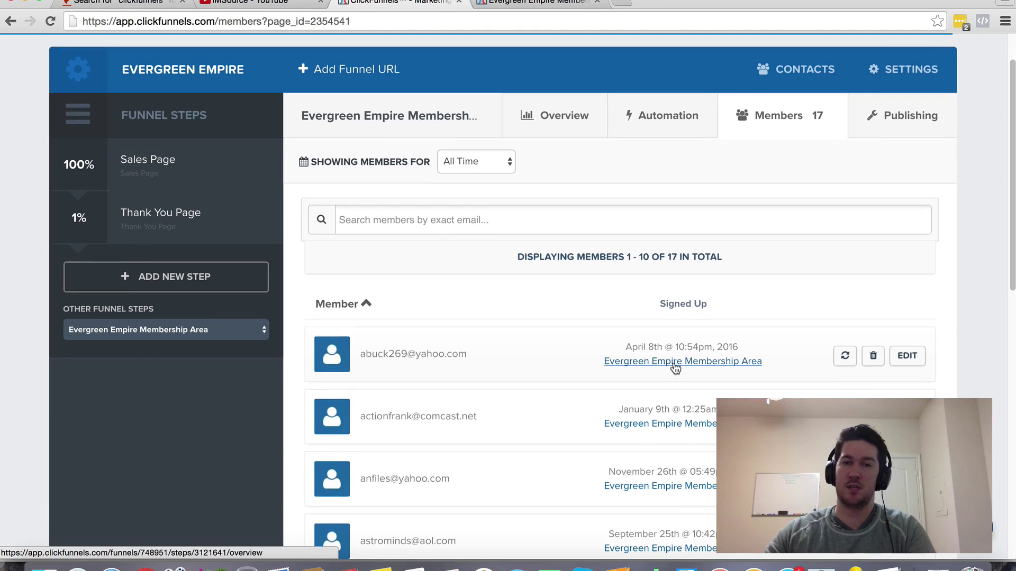
scroll(671, 362, up, 3)
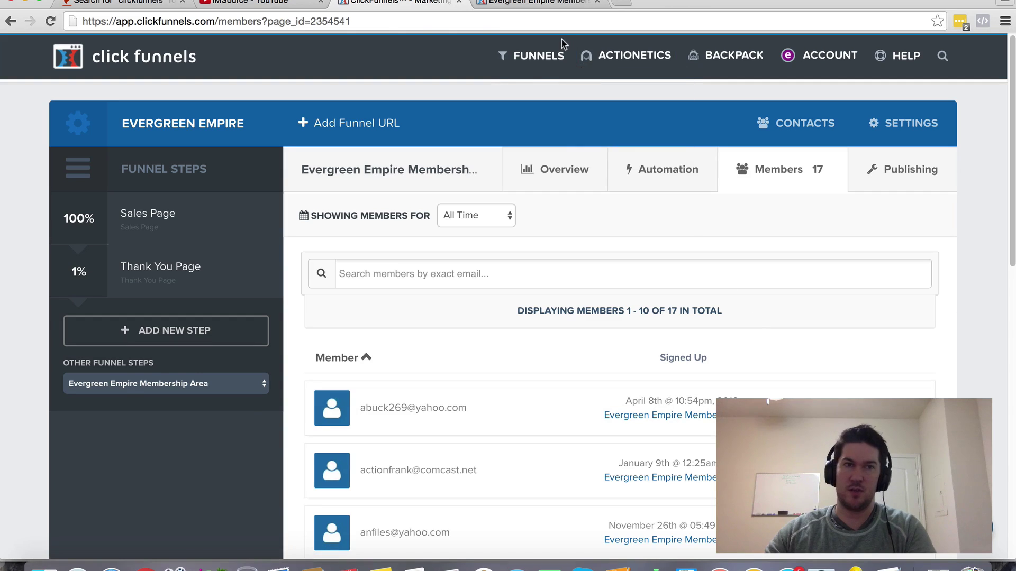
click(554, 57)
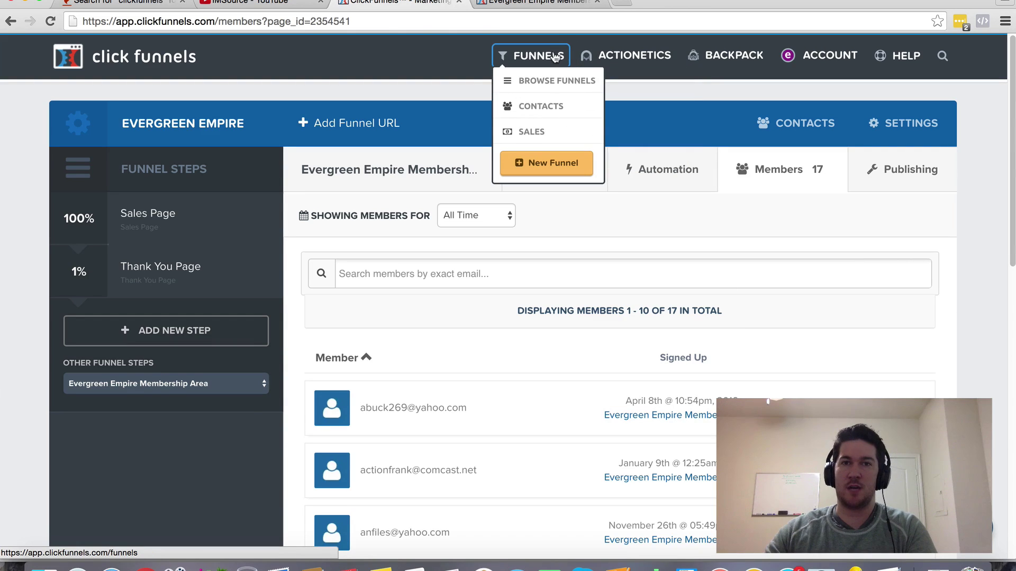
mouse_move(600, 69)
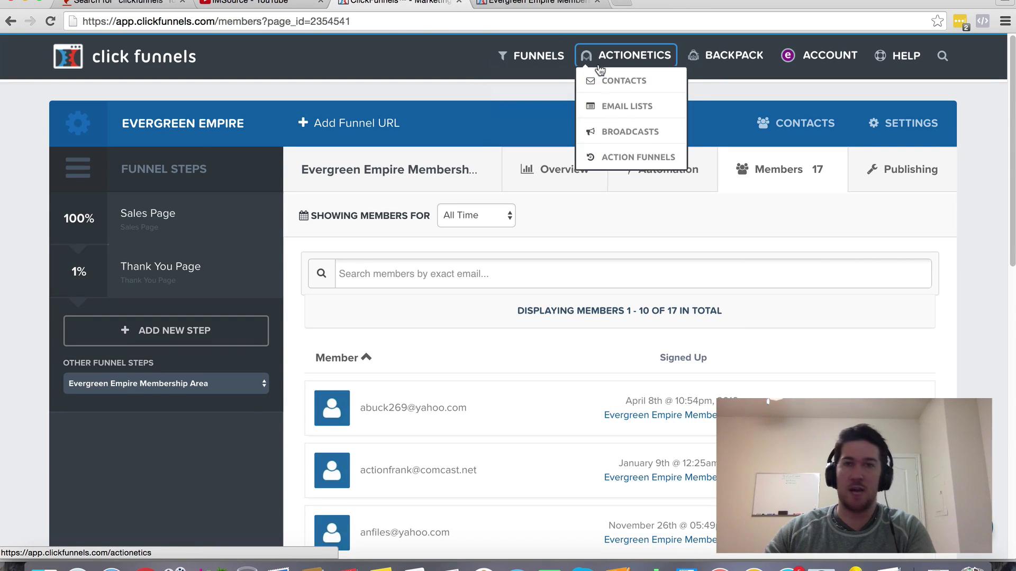
mouse_move(566, 58)
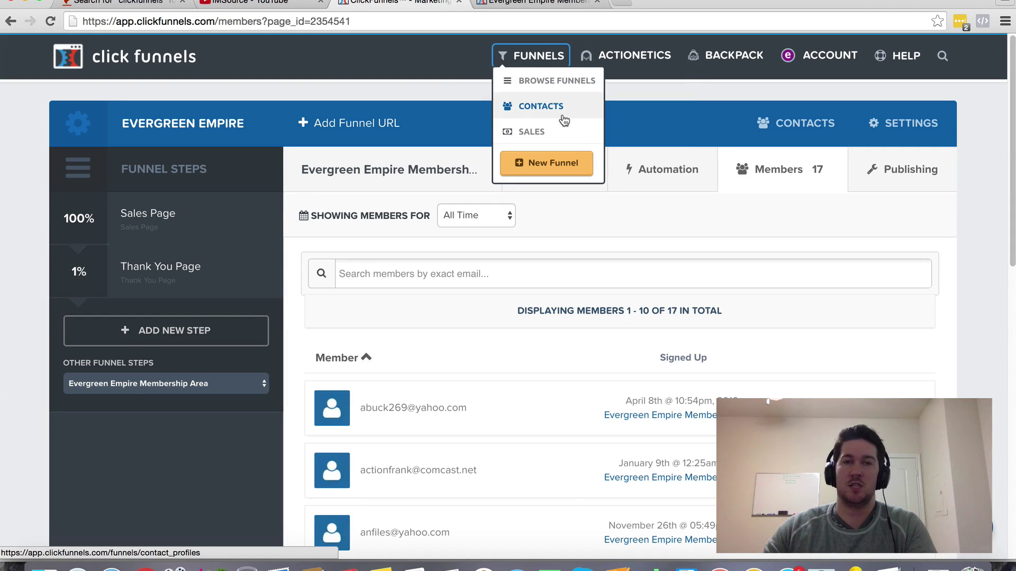
mouse_move(856, 51)
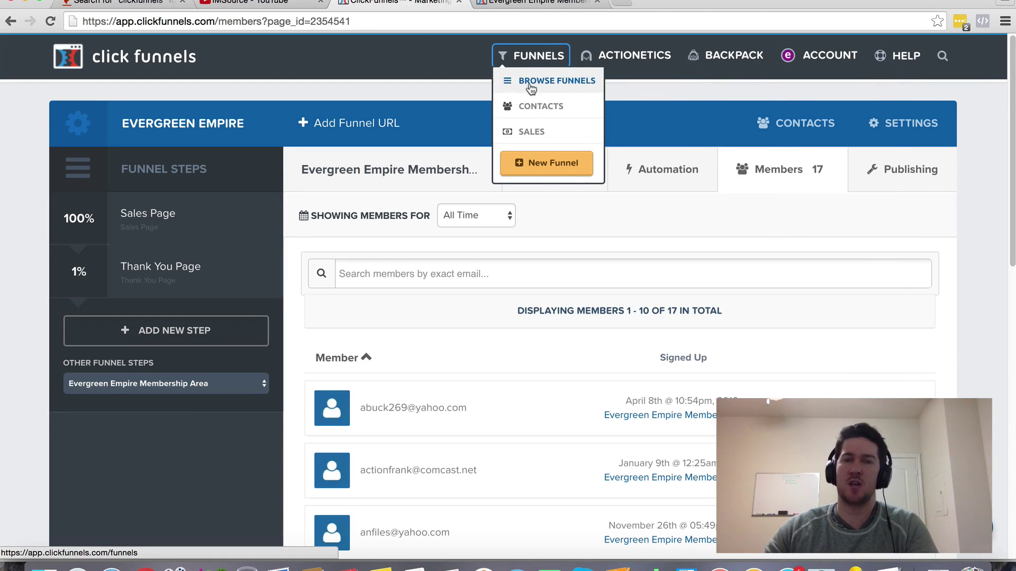
mouse_move(902, 58)
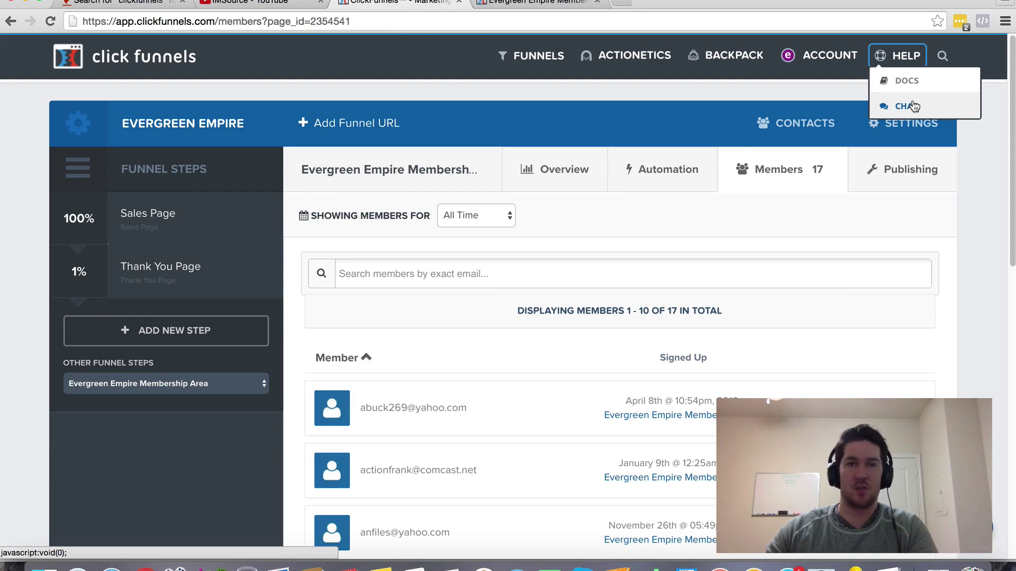
Step: Return to the Funnels dashboard with its Getting Started videos and 11 of 20 funnels used
click(160, 70)
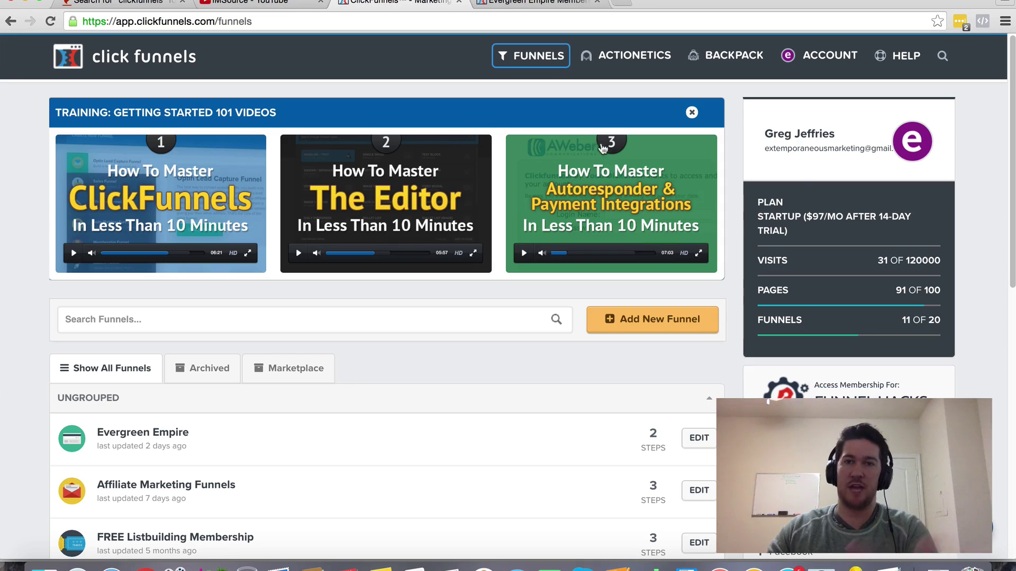
mouse_move(897, 57)
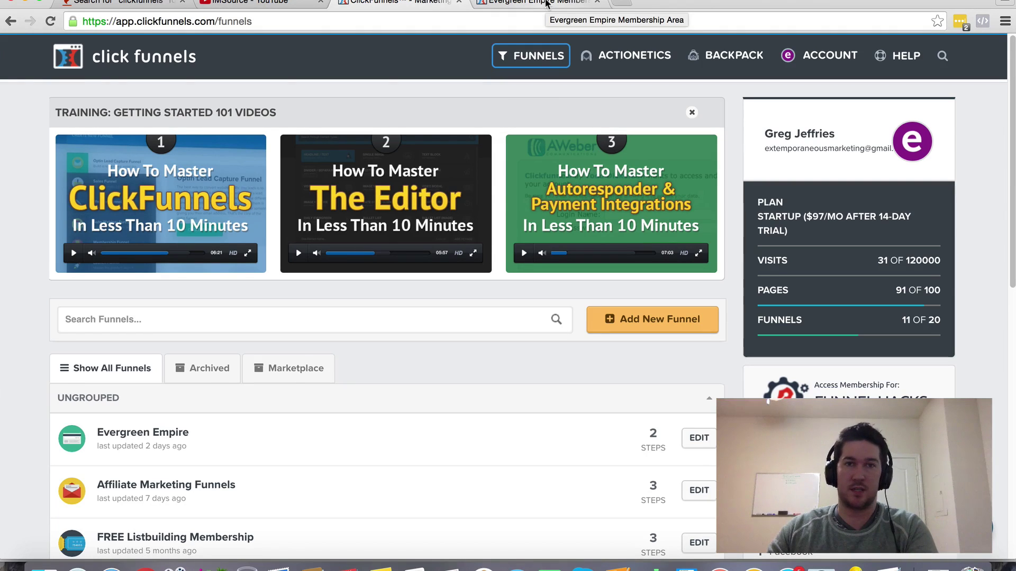
Step: Switch to the Evergreen Empire Membership Area tab and browse its Welcome page
click(546, 3)
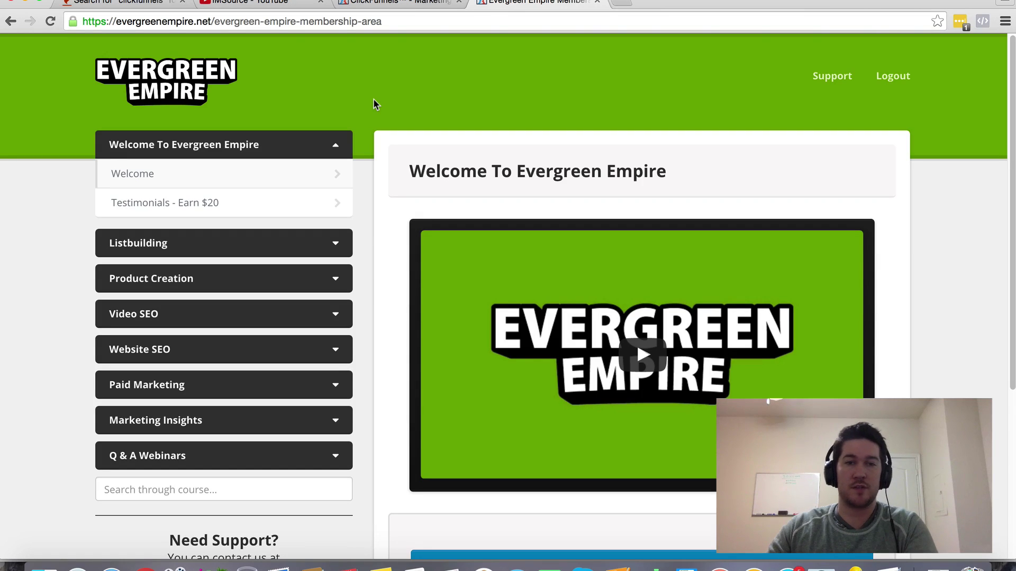
scroll(516, 275, down, 2)
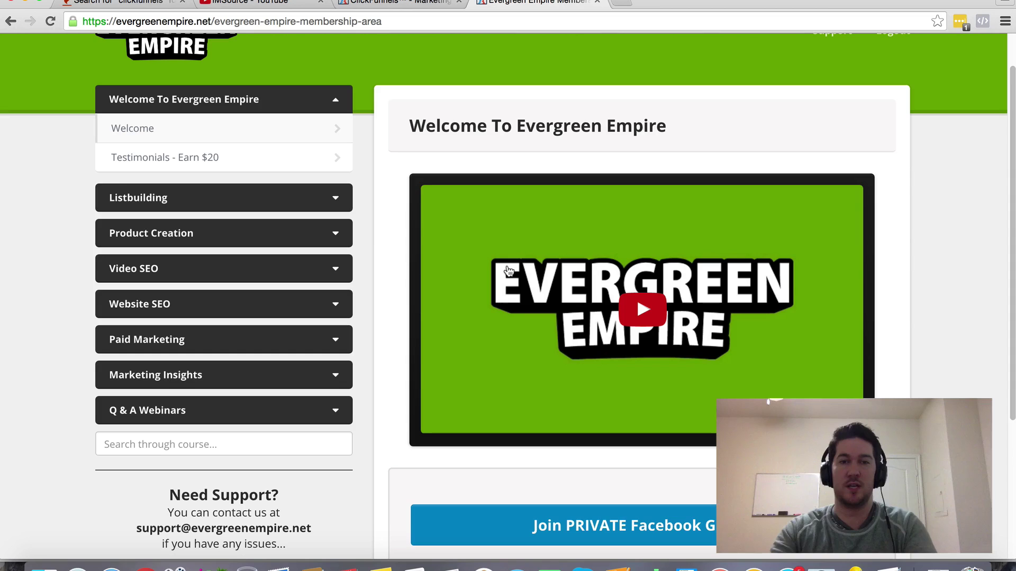
scroll(498, 220, up, 2)
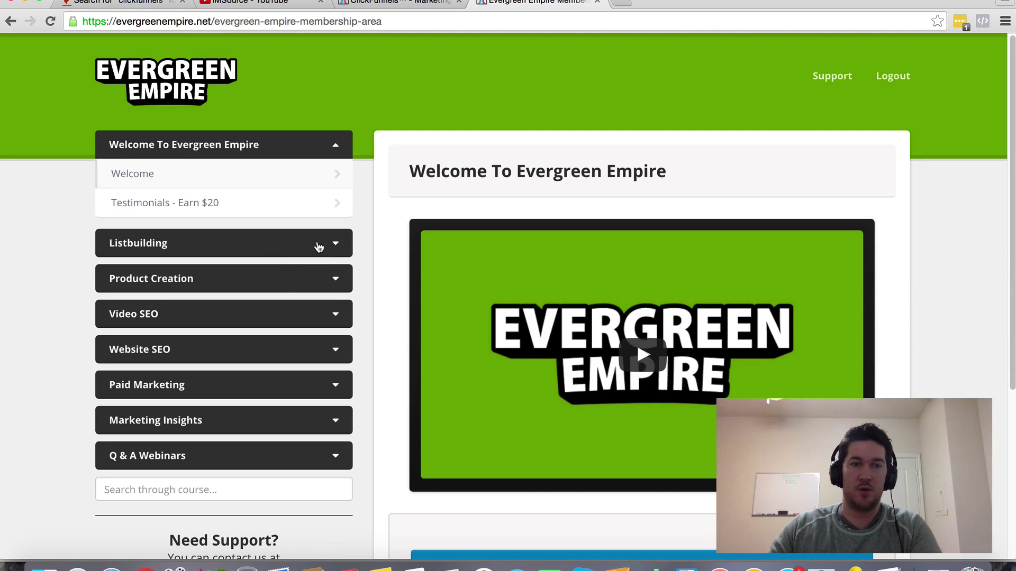
Step: Expand the Listbuilding, Product Creation and Video SEO lesson sections and browse their lessons
click(318, 247)
scroll(367, 324, down, 5)
click(336, 319)
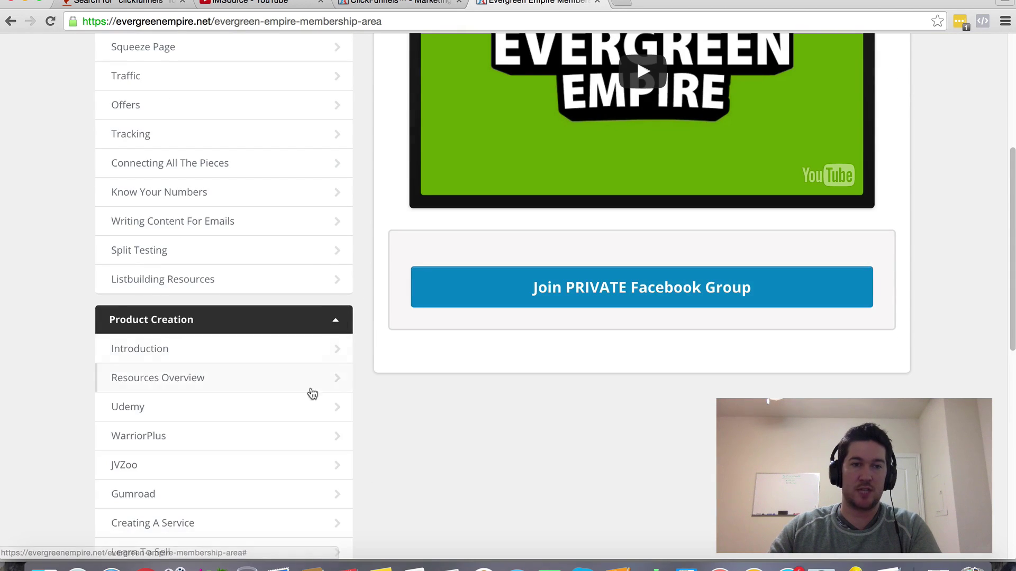
scroll(320, 418, down, 3)
click(337, 473)
scroll(339, 470, down, 3)
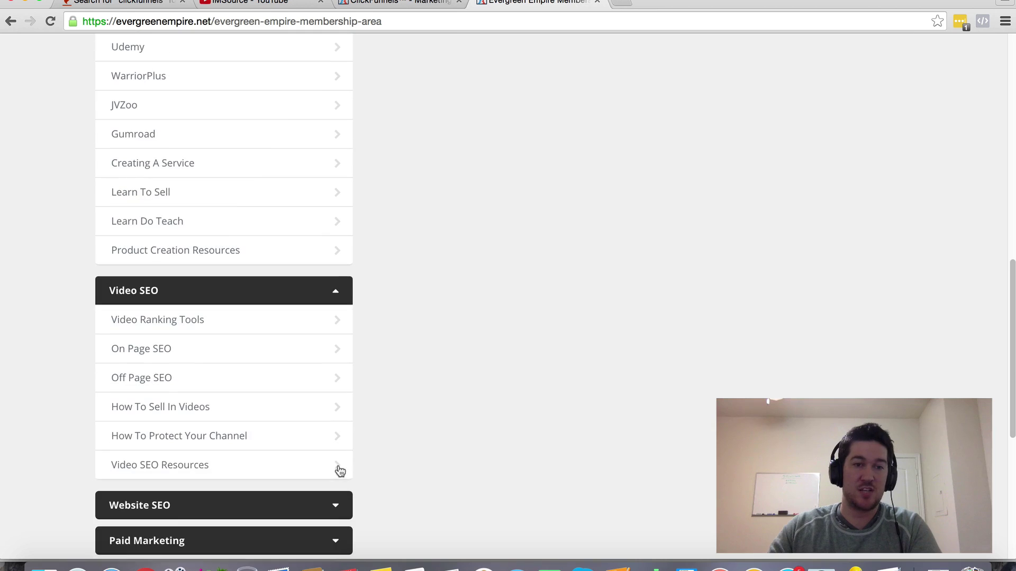
scroll(339, 476, up, 15)
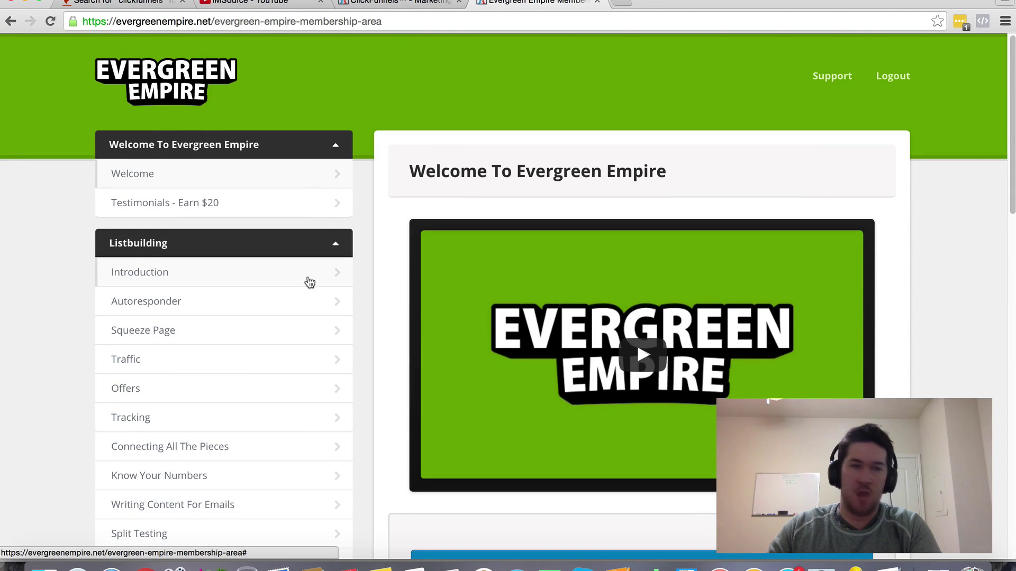
scroll(305, 281, down, 3)
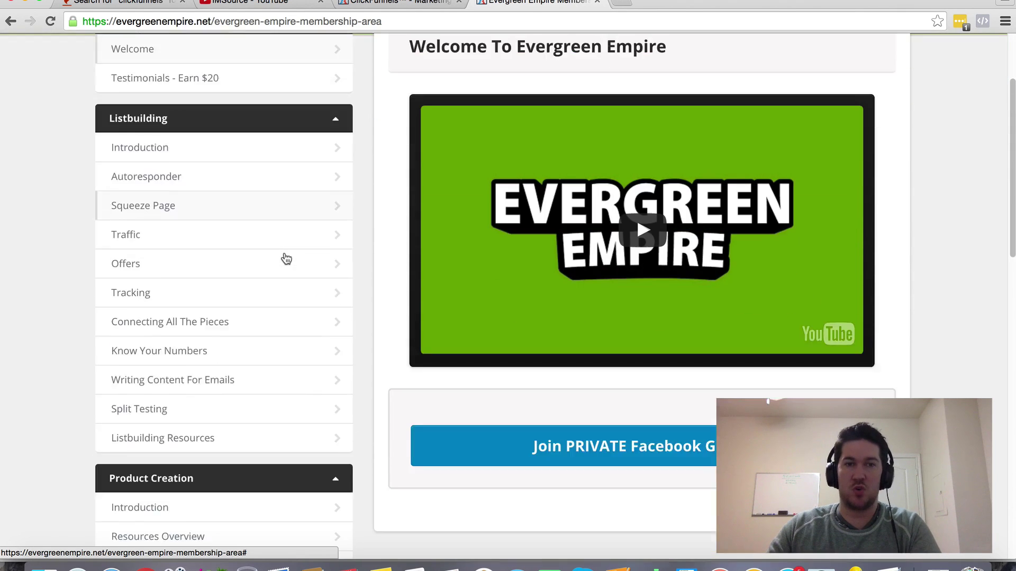
scroll(288, 251, down, 2)
scroll(285, 240, up, 2)
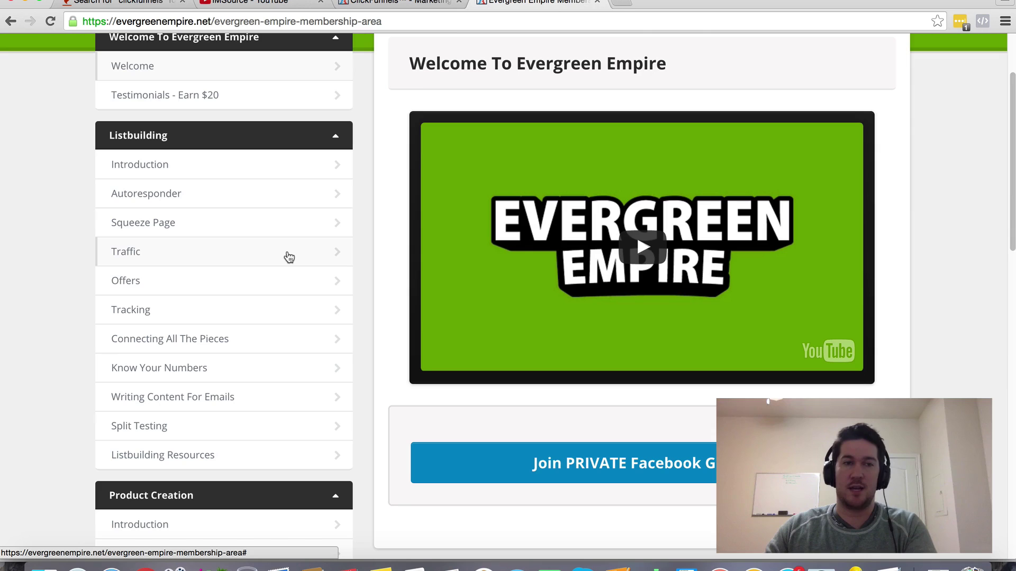
scroll(351, 272, up, 1)
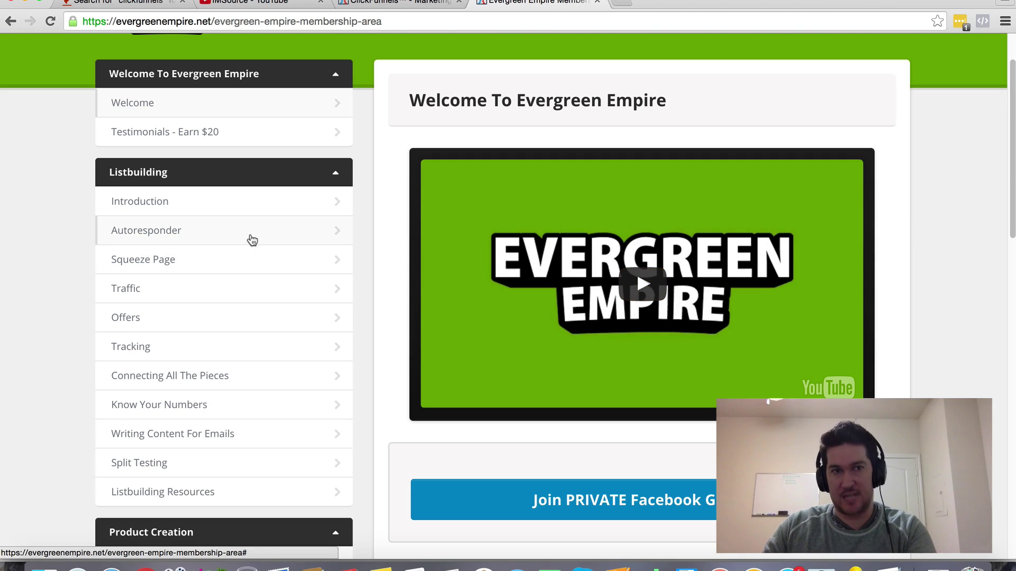
scroll(254, 243, down, 1)
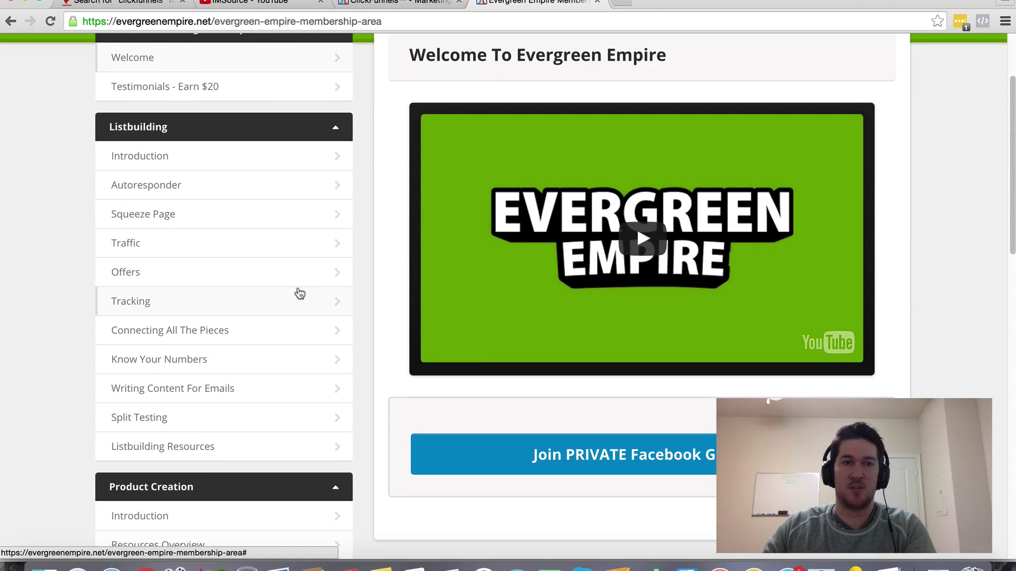
scroll(297, 292, up, 3)
scroll(304, 294, down, 2)
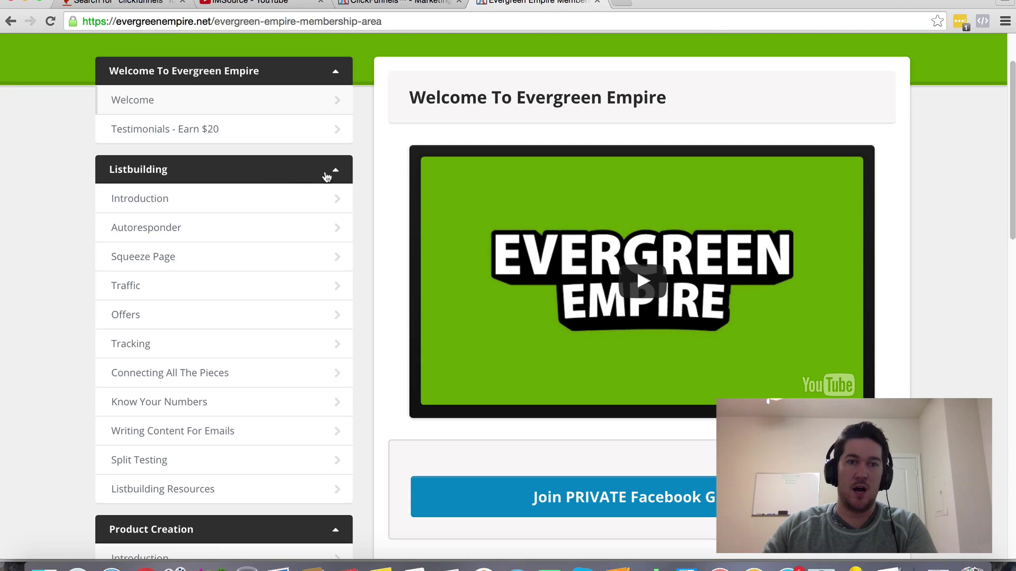
Step: Collapse the three lesson sections and return to the ClickFunnels funnels dashboard
click(334, 173)
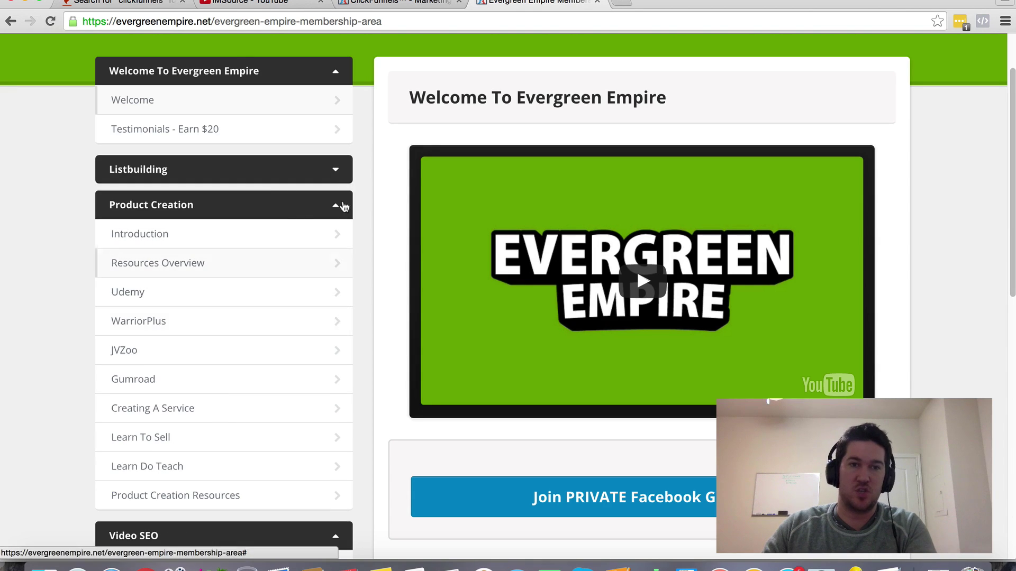
click(337, 206)
scroll(381, 228, up, 1)
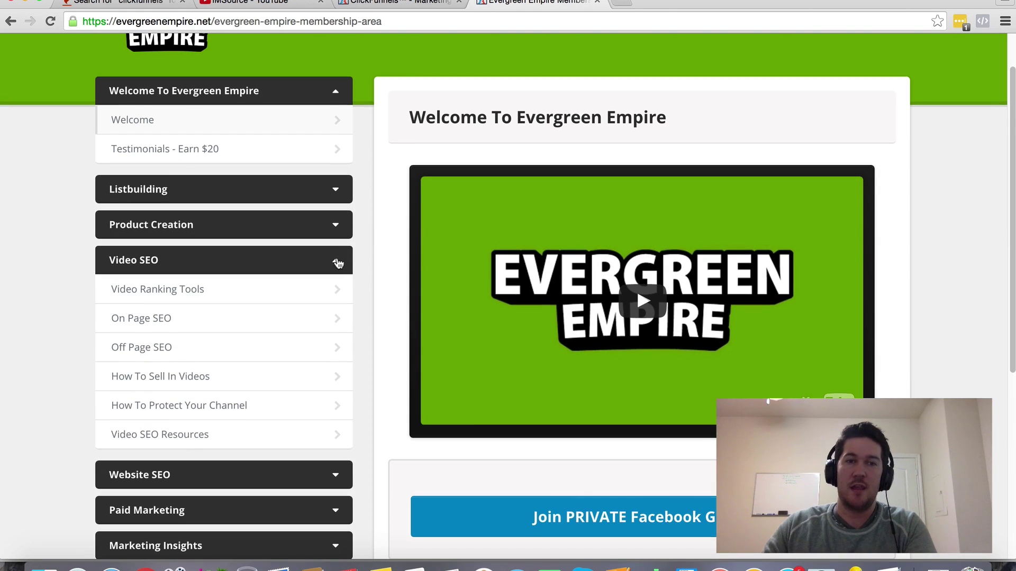
click(335, 262)
scroll(392, 238, up, 2)
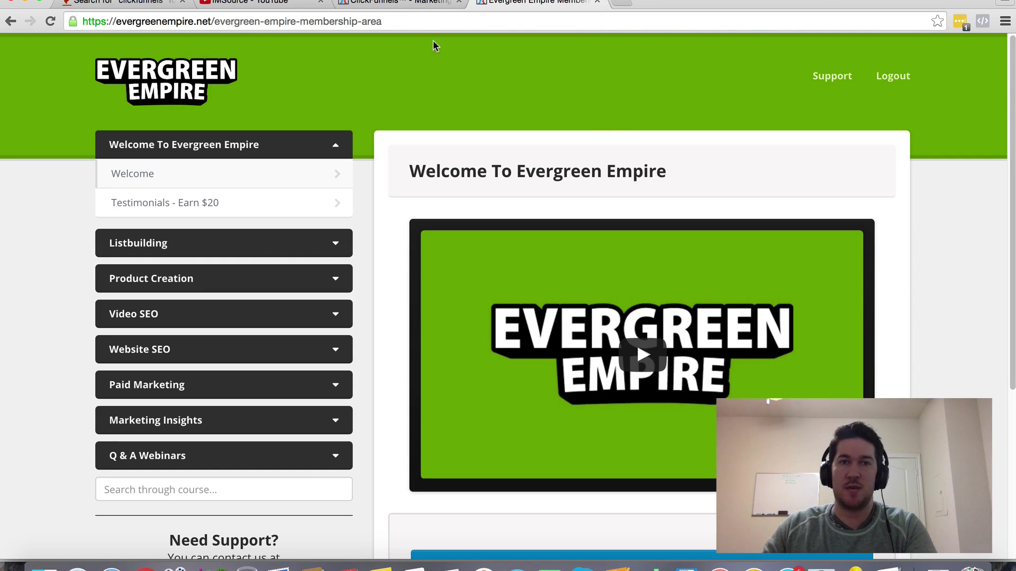
click(402, 3)
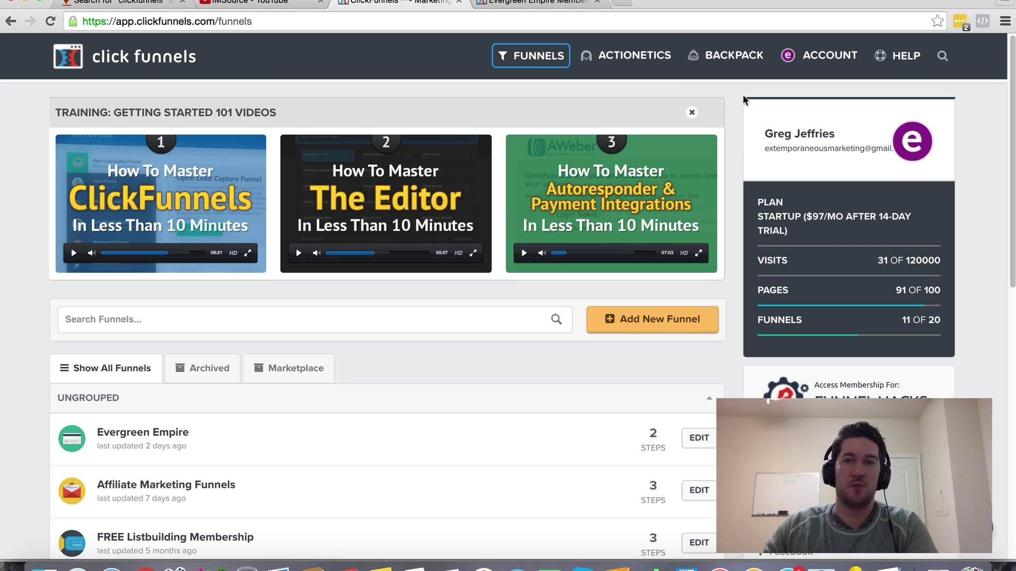